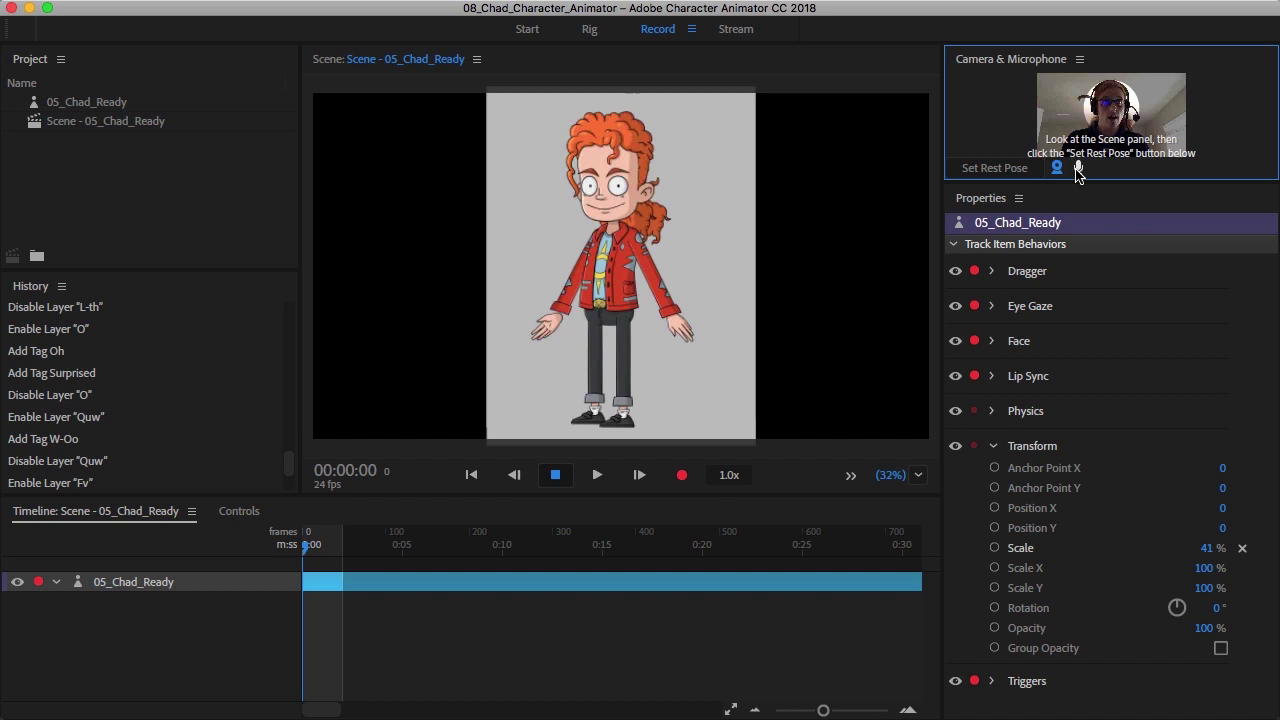
Turn on microphone input so Chad's mouth lip-syncs to the performer's voice.
click(1078, 168)
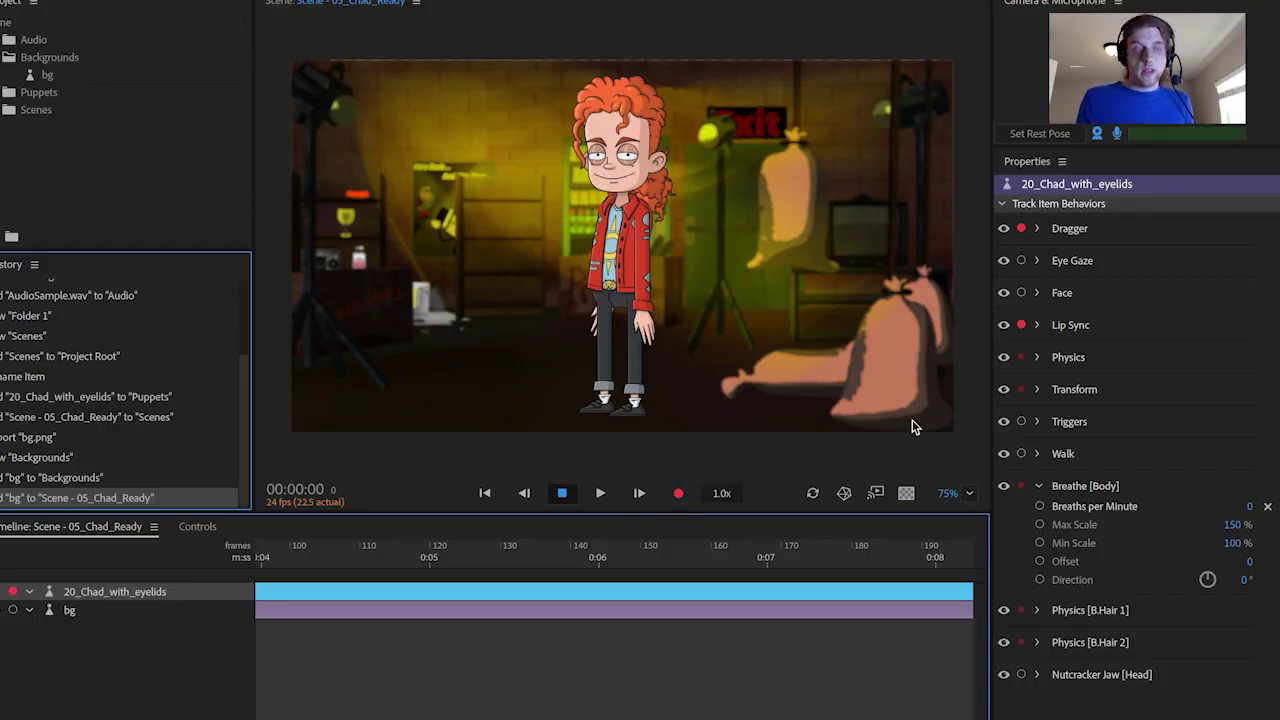
Arm Face and record a take, dragging Chad's arms outward, up to his head, then down.
click(1021, 292)
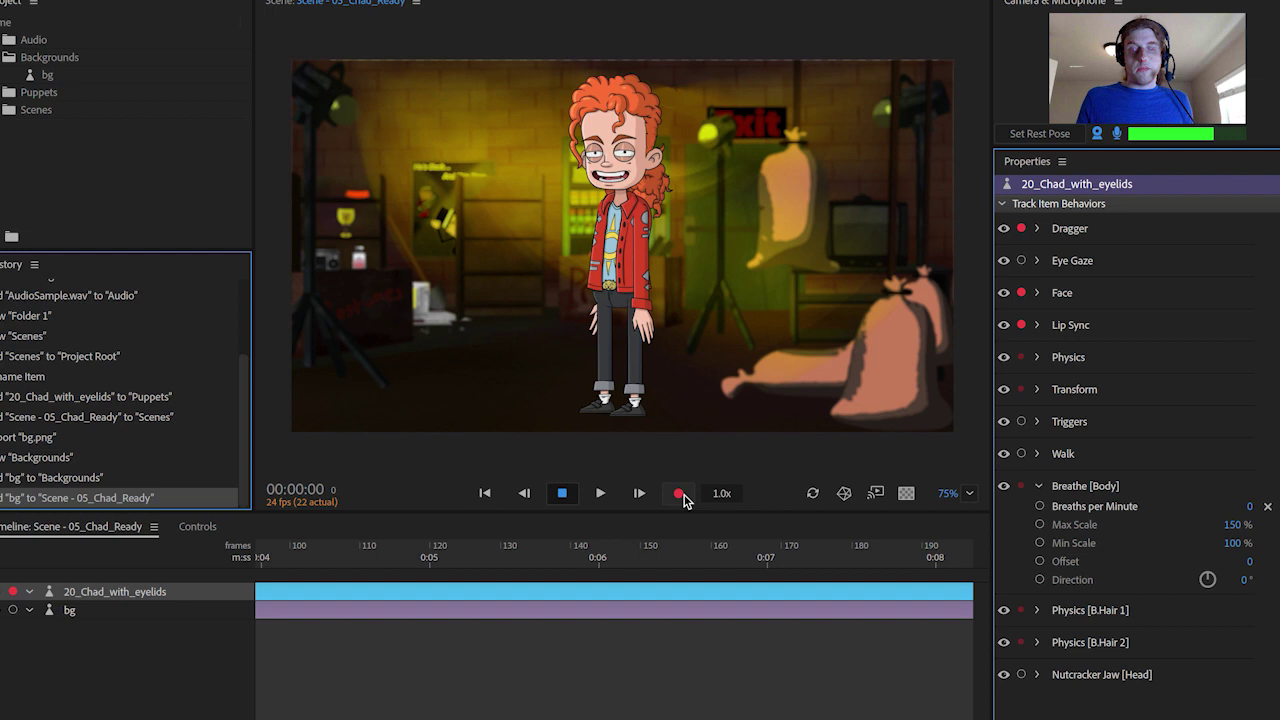
click(679, 494)
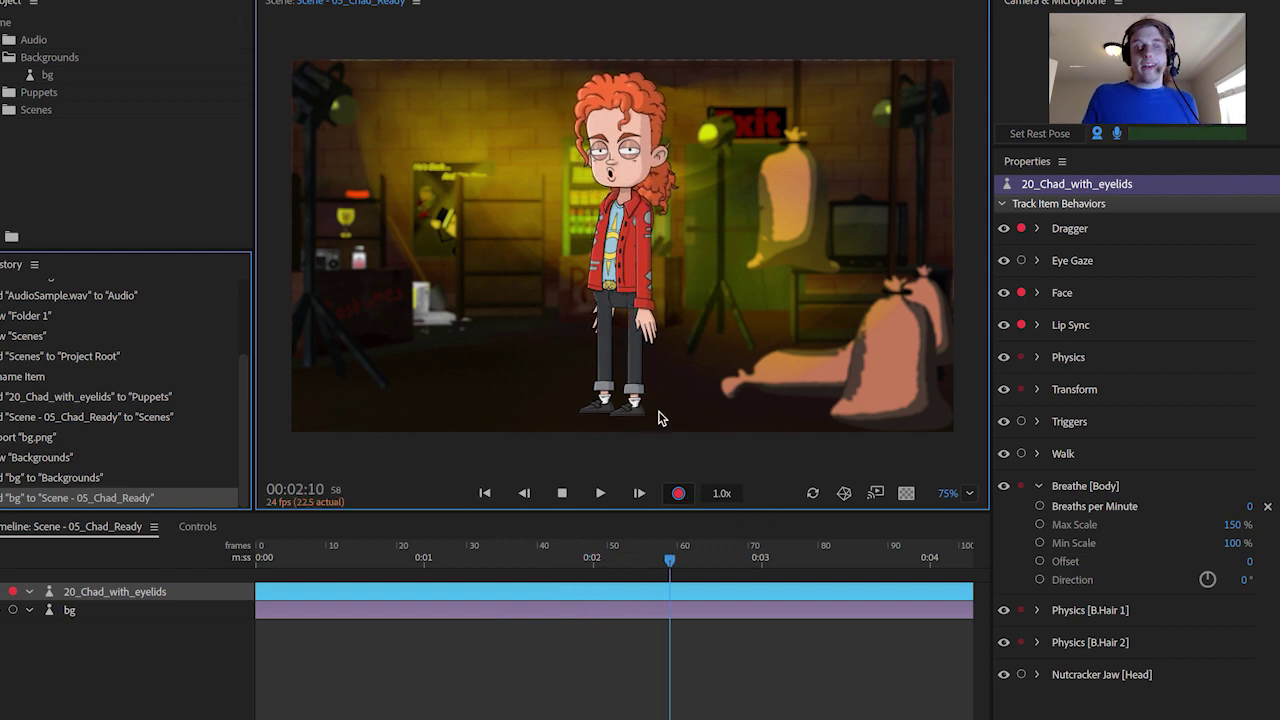
mouse_move(640, 322)
mouse_down()
mouse_move(700, 235)
mouse_move(812, 195)
mouse_move(805, 112)
mouse_move(795, 130)
mouse_up()
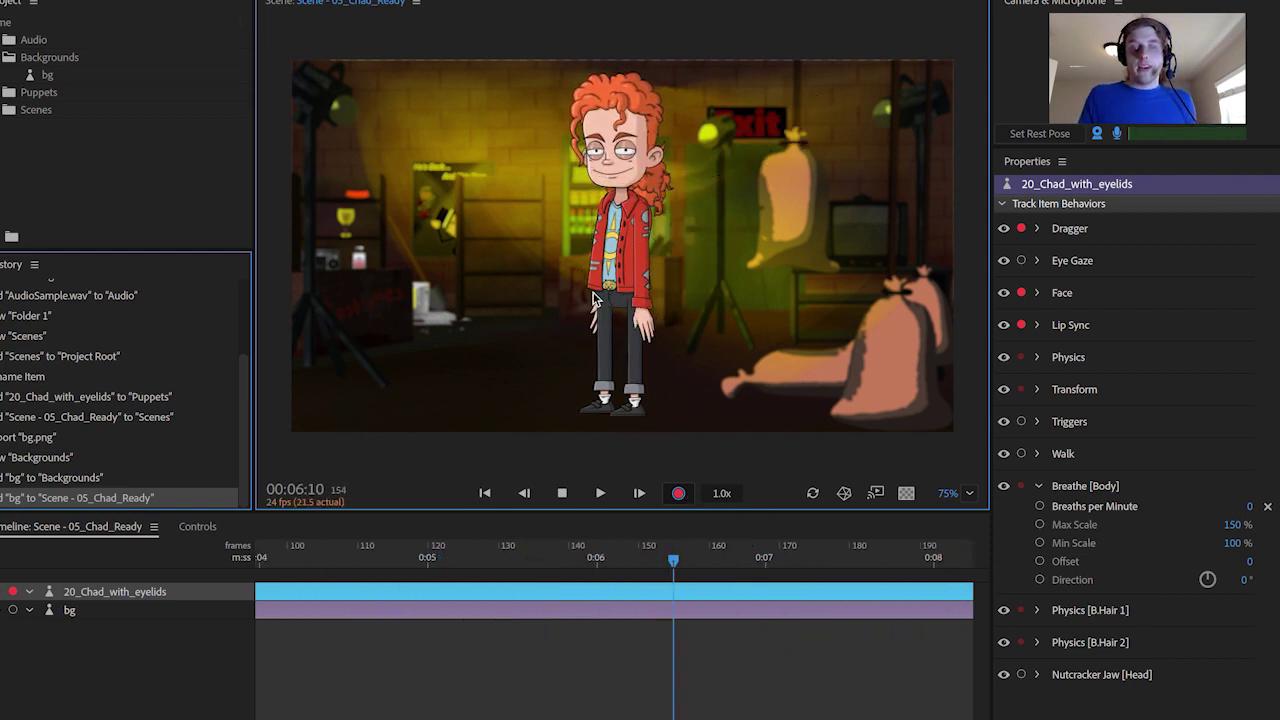
mouse_move(595, 305)
mouse_down()
mouse_move(525, 156)
mouse_move(487, 131)
mouse_move(497, 118)
mouse_move(512, 265)
mouse_up()
mouse_move(649, 289)
mouse_down()
mouse_move(710, 200)
mouse_move(665, 180)
mouse_up()
mouse_move(770, 124)
mouse_down()
mouse_move(866, 67)
mouse_move(845, 120)
mouse_up()
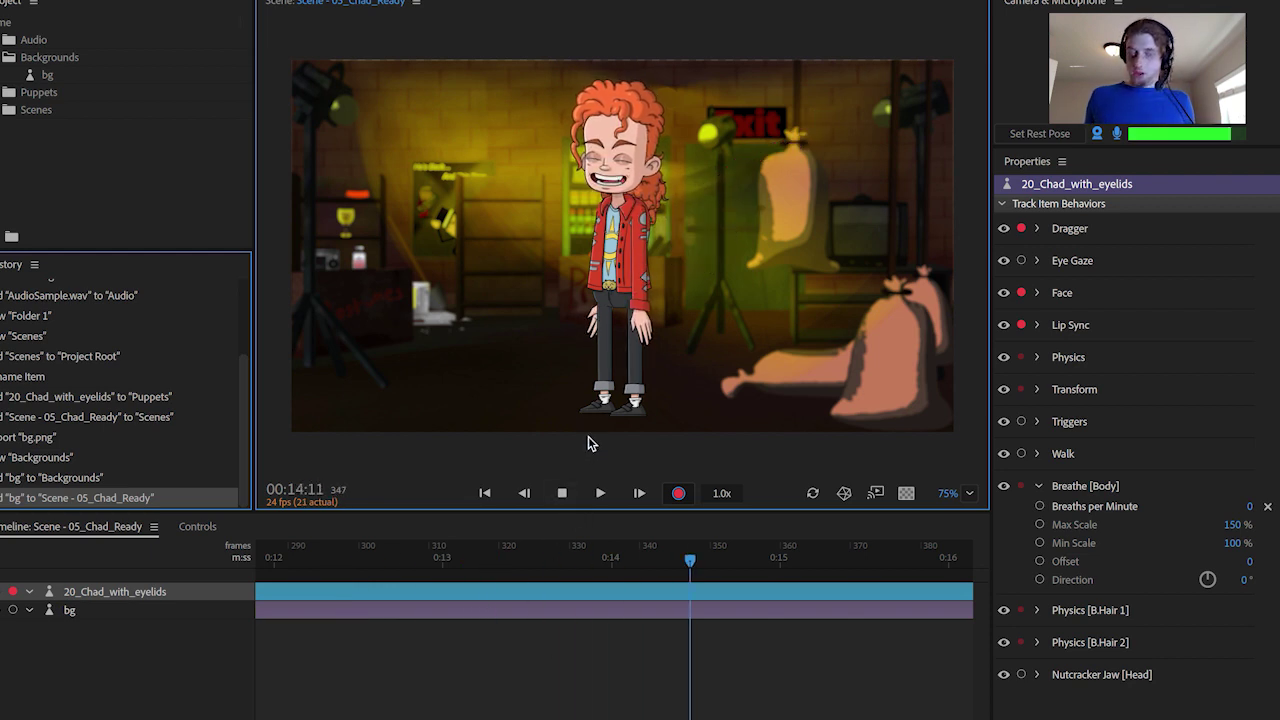
click(677, 494)
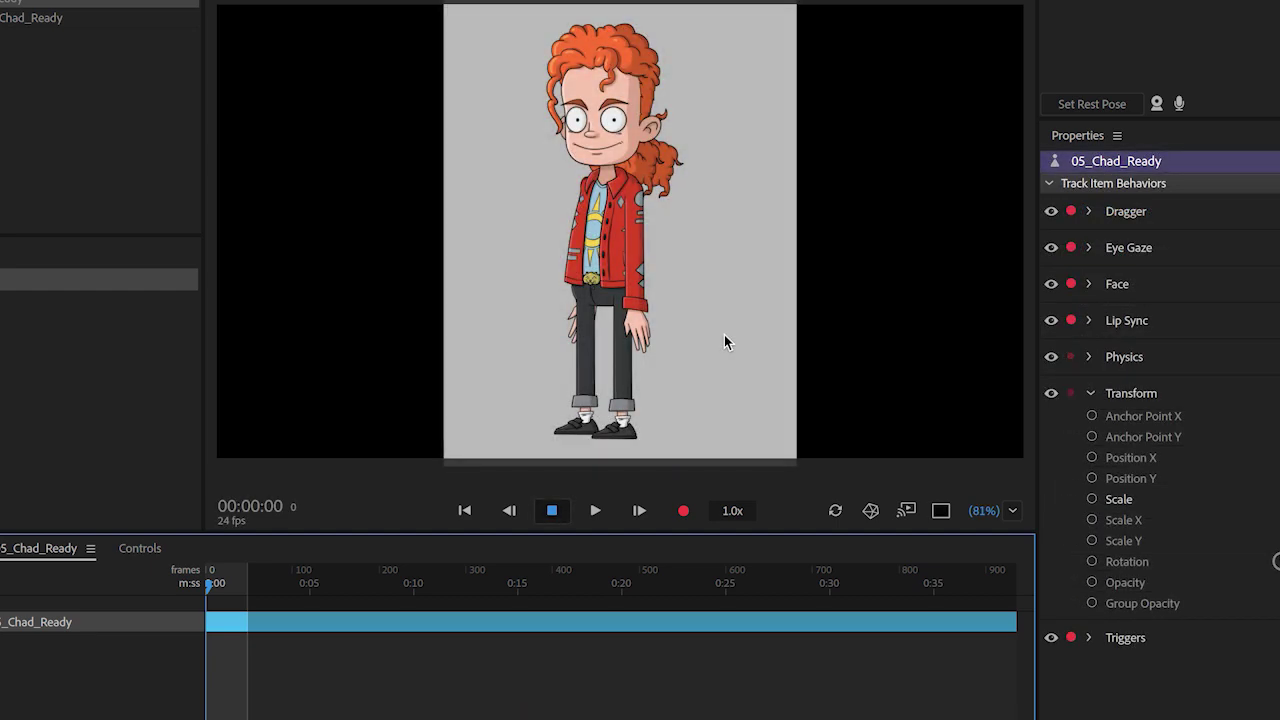
Drag both of Chad's hands upward to test the Dragger behavior.
mouse_move(650, 332)
mouse_down()
mouse_move(625, 300)
mouse_move(570, 275)
mouse_move(590, 300)
mouse_move(699, 302)
mouse_move(615, 275)
mouse_move(640, 316)
mouse_move(728, 370)
mouse_move(641, 293)
mouse_up()
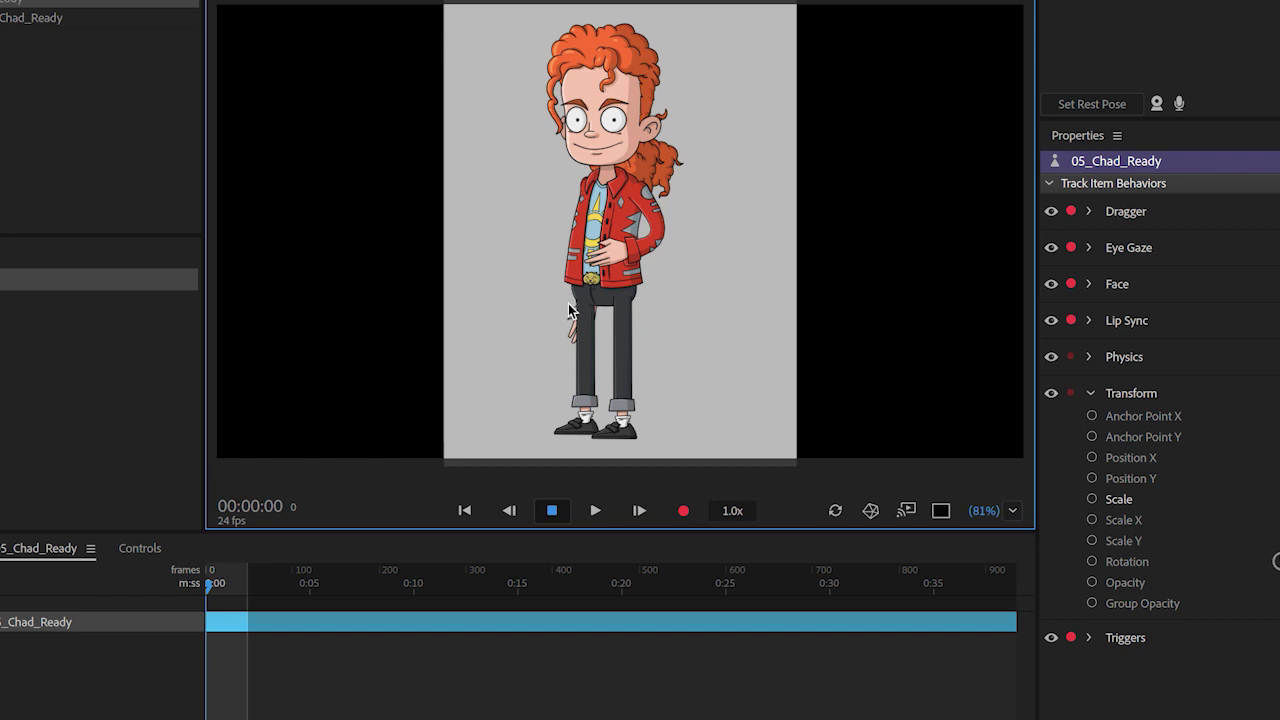
mouse_move(572, 312)
mouse_down()
mouse_move(517, 246)
mouse_move(502, 188)
mouse_move(491, 222)
mouse_move(481, 183)
mouse_move(512, 292)
mouse_up()
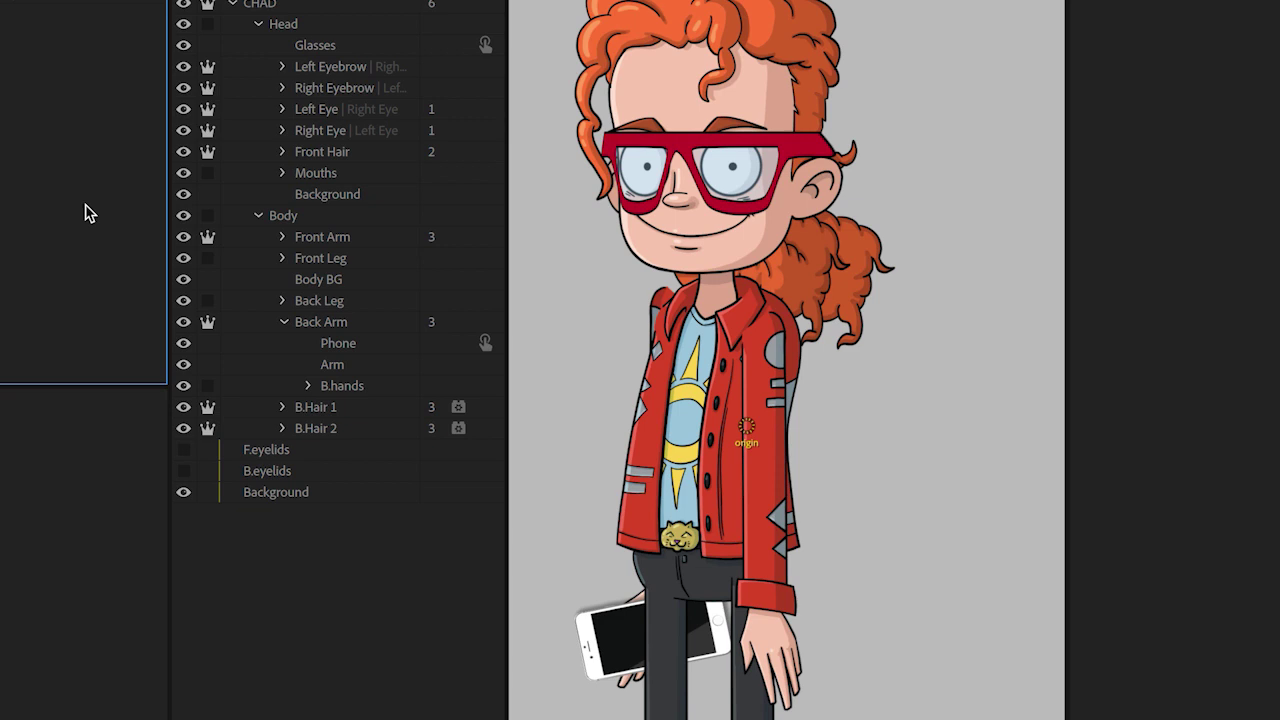
Expand Front Arm > F.hands, show the Fist and Point hand layers, and open F.hands options.
click(282, 237)
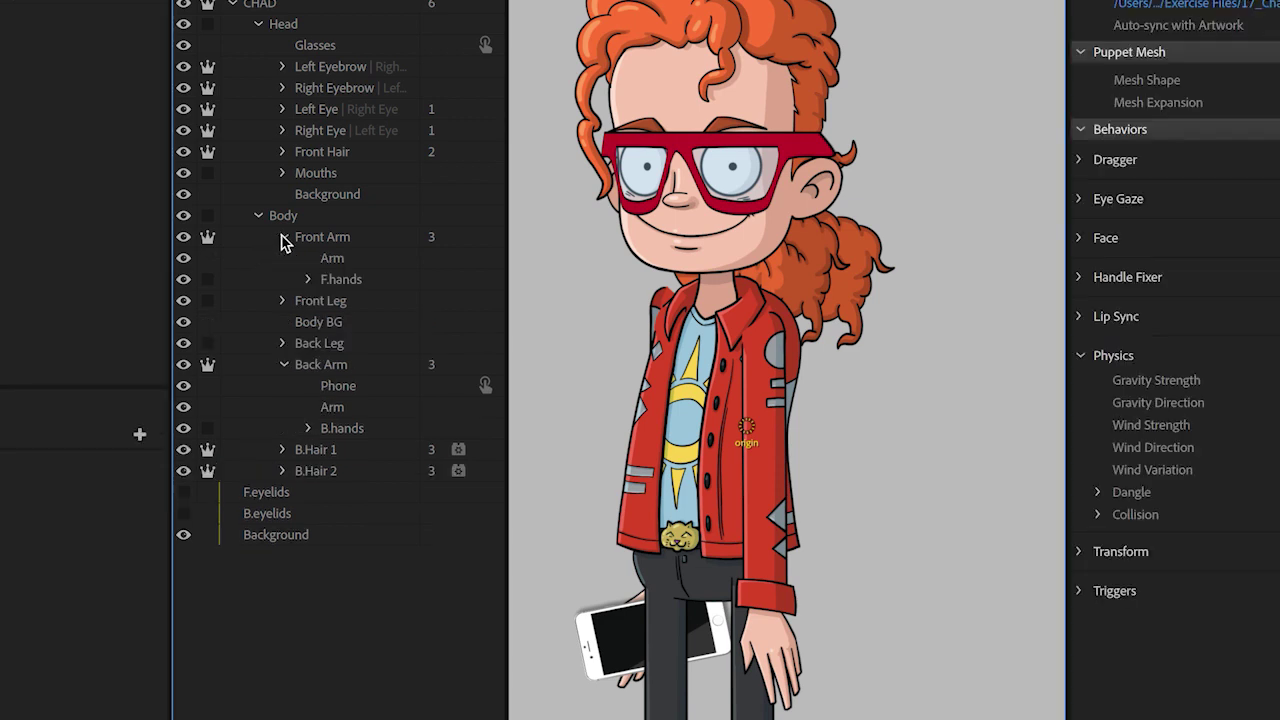
click(307, 280)
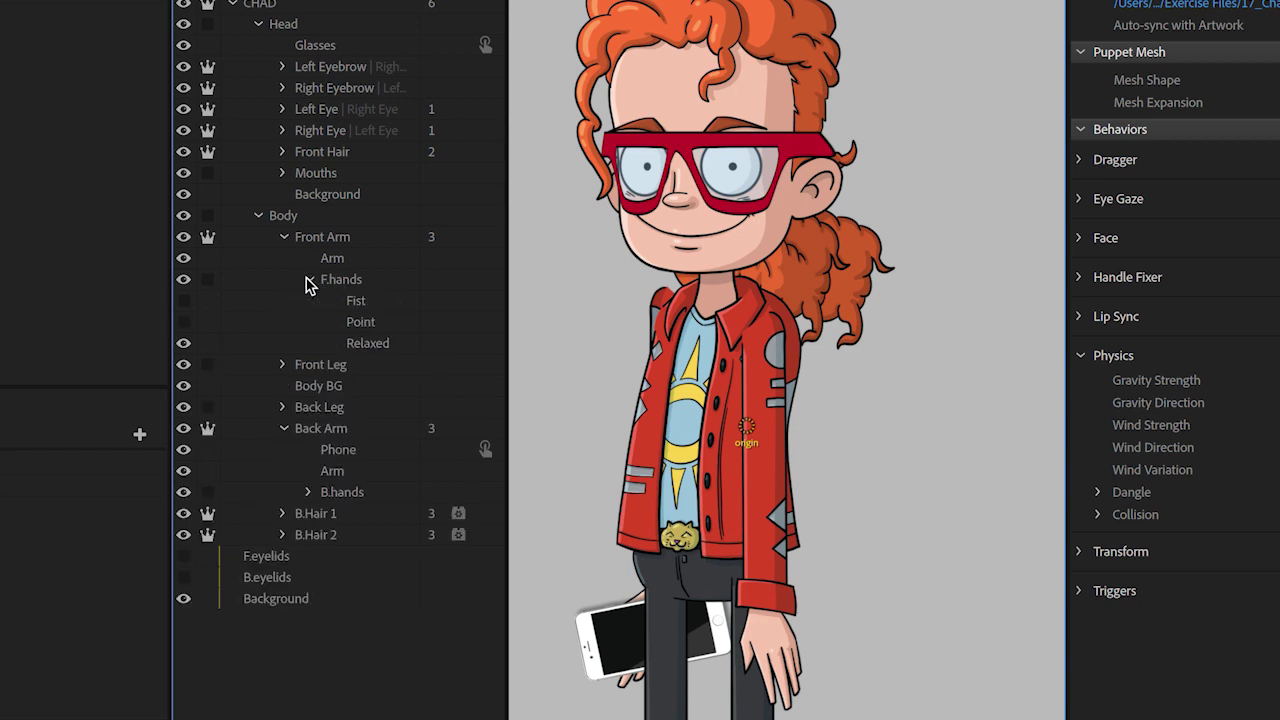
click(185, 303)
click(184, 322)
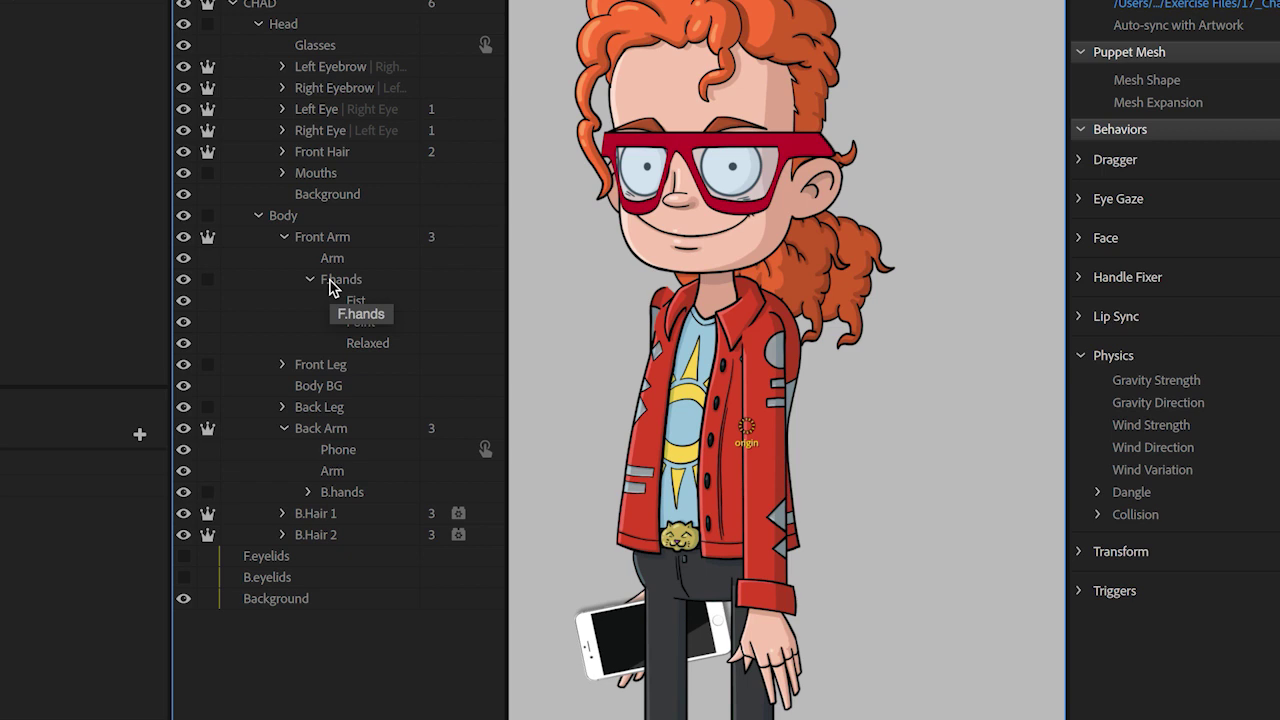
right_click(333, 288)
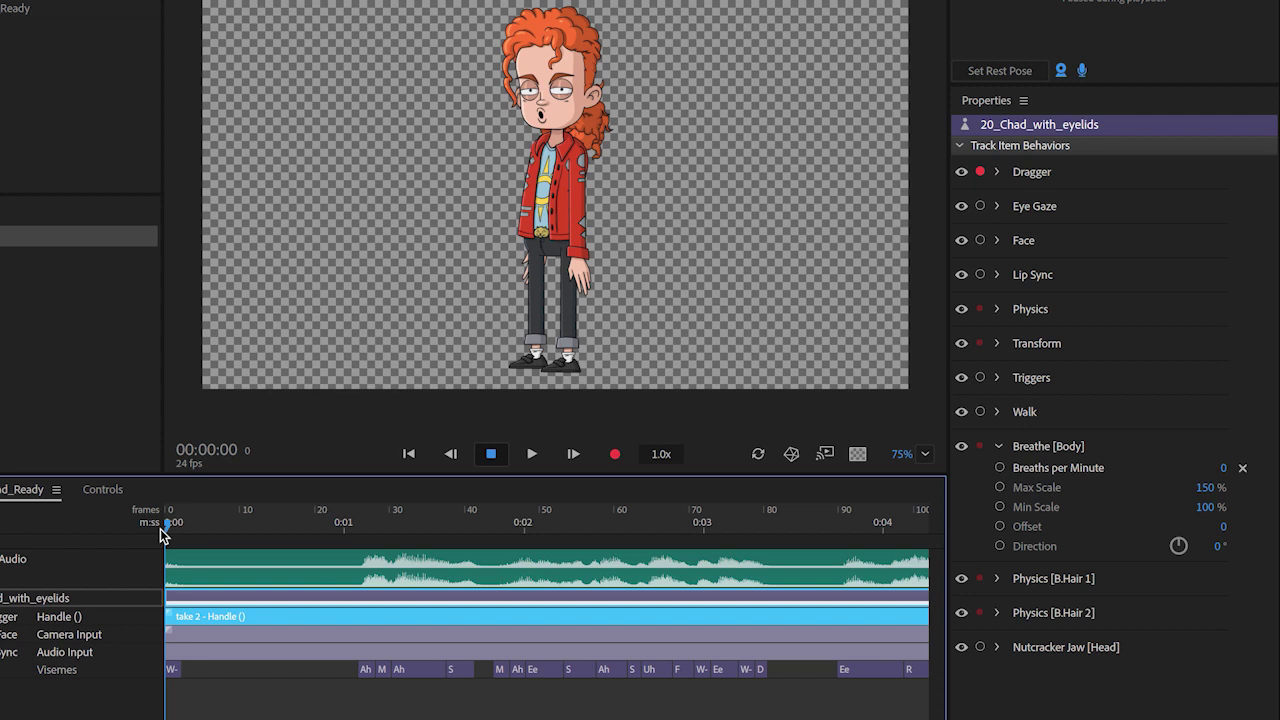
At frame 15, view Chad's alternative visemes for the first mouth shape, changing nothing.
drag(163, 535, 280, 538)
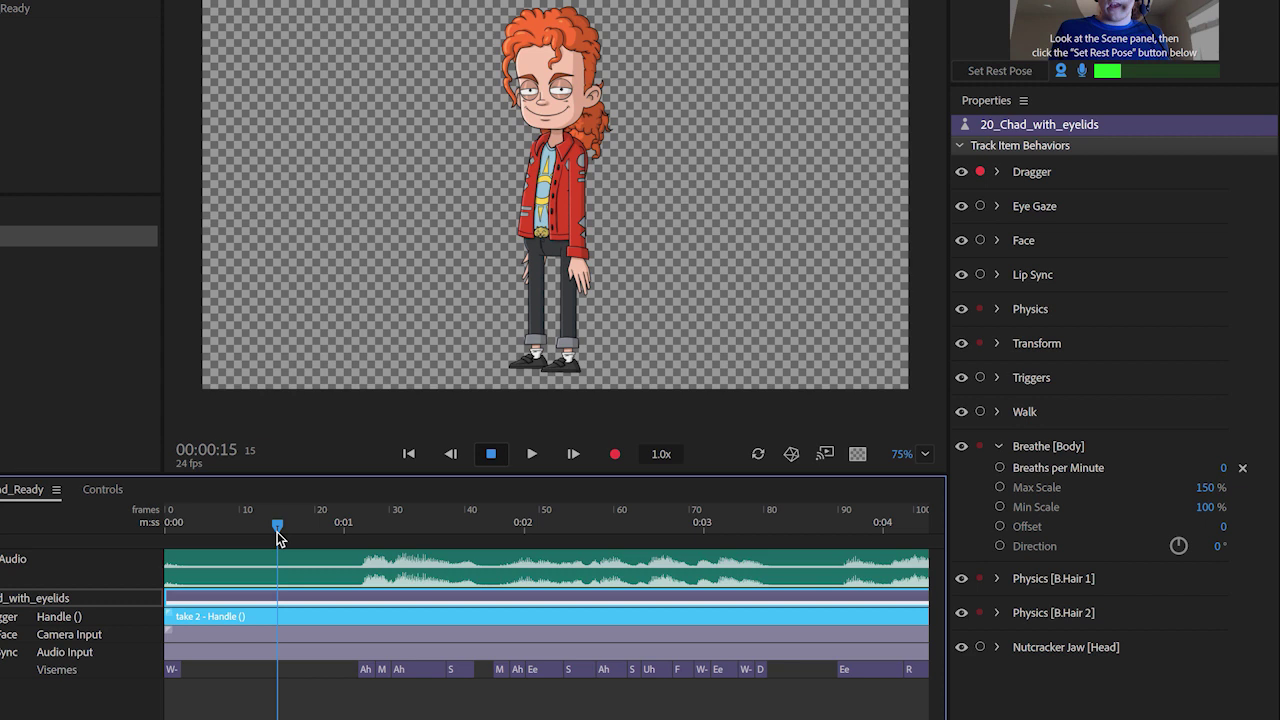
click(169, 669)
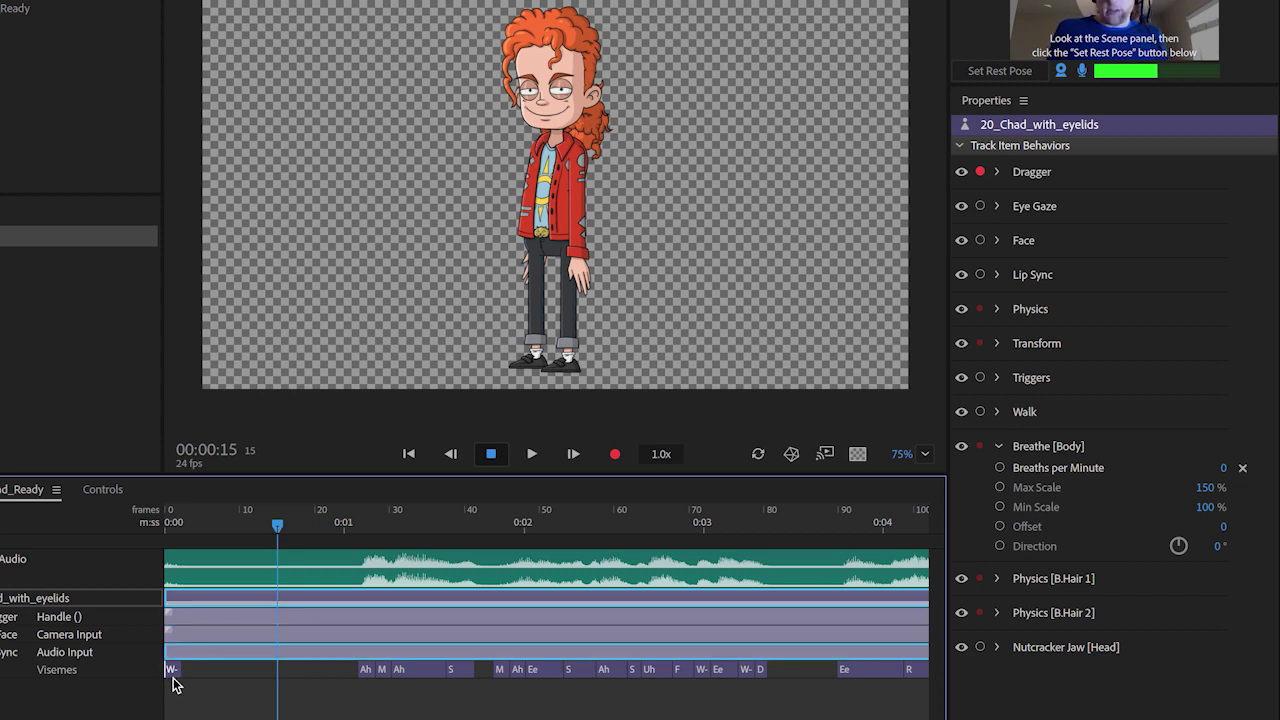
right_click(173, 677)
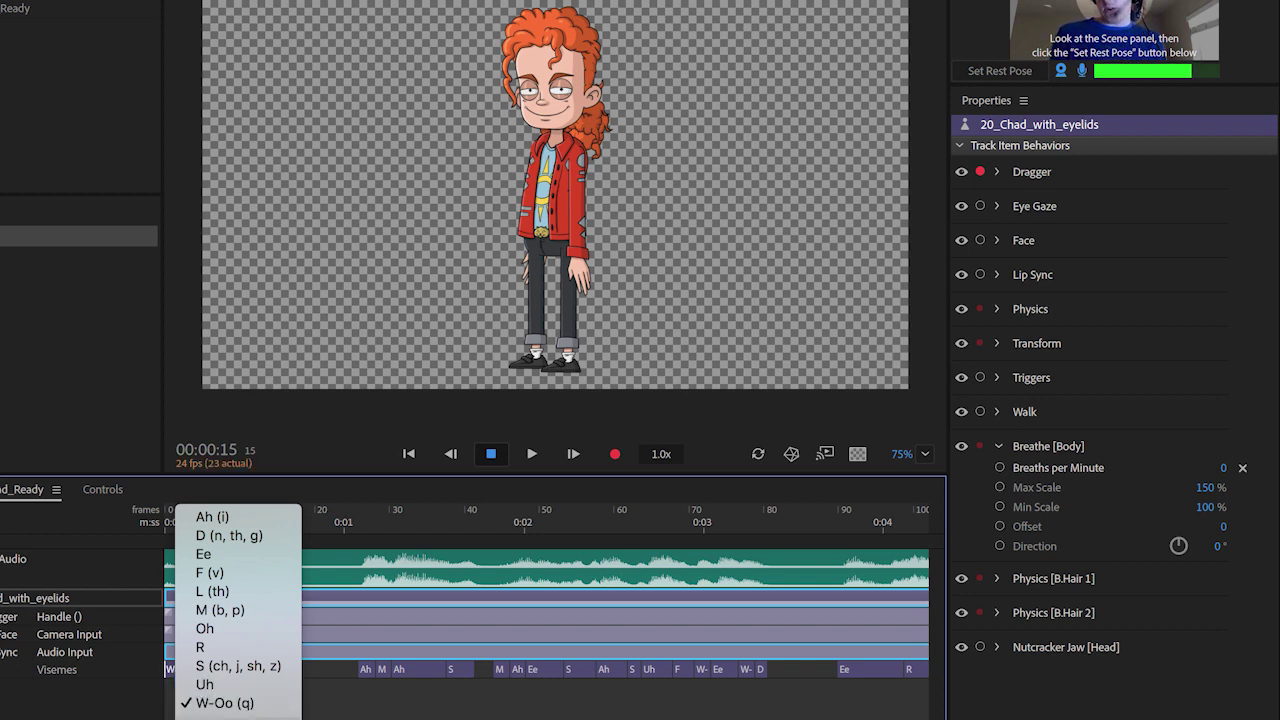
key(Escape)
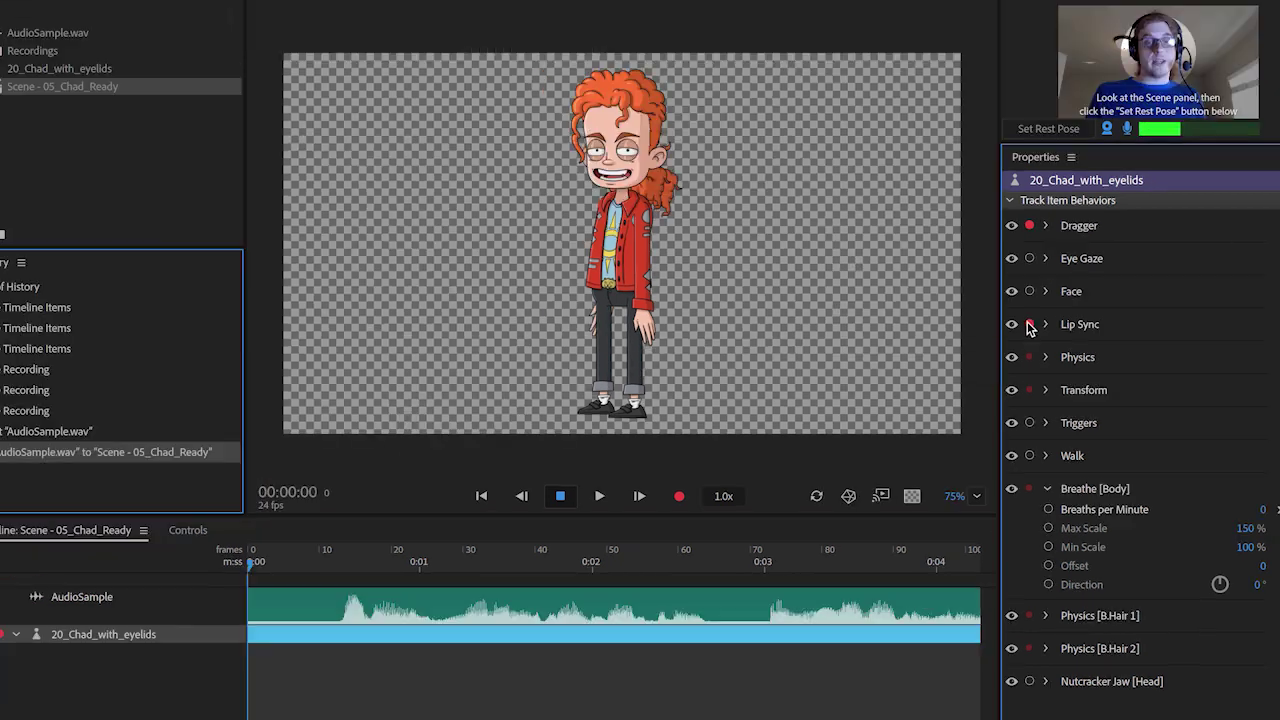
Arm Lip Sync and run Timeline > Compute Lip Sync from Scene Audio.
click(1030, 325)
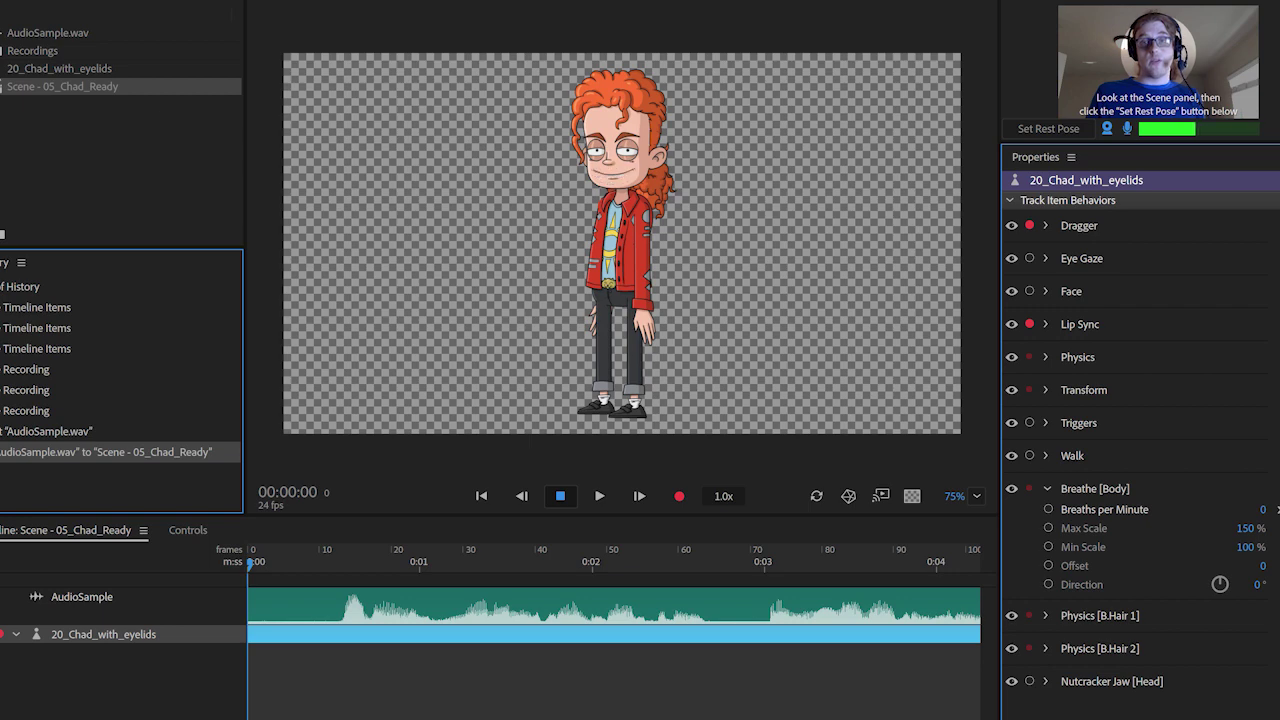
click(355, 2)
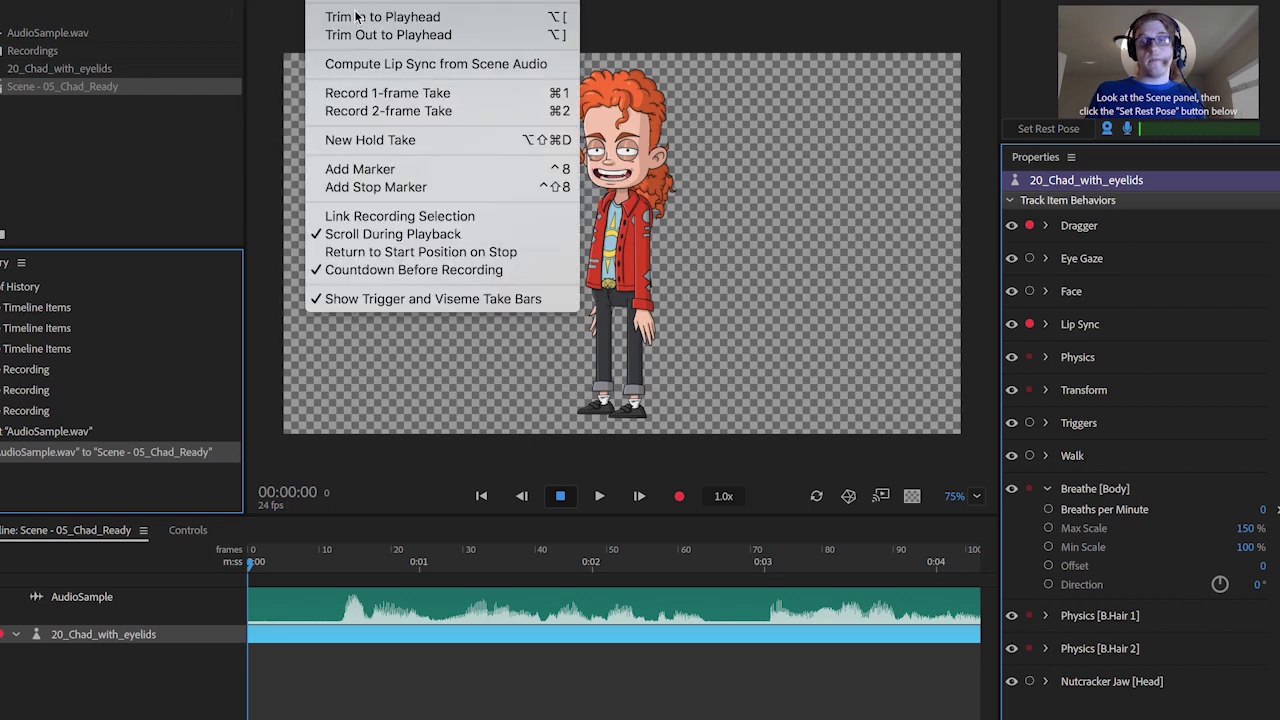
click(362, 66)
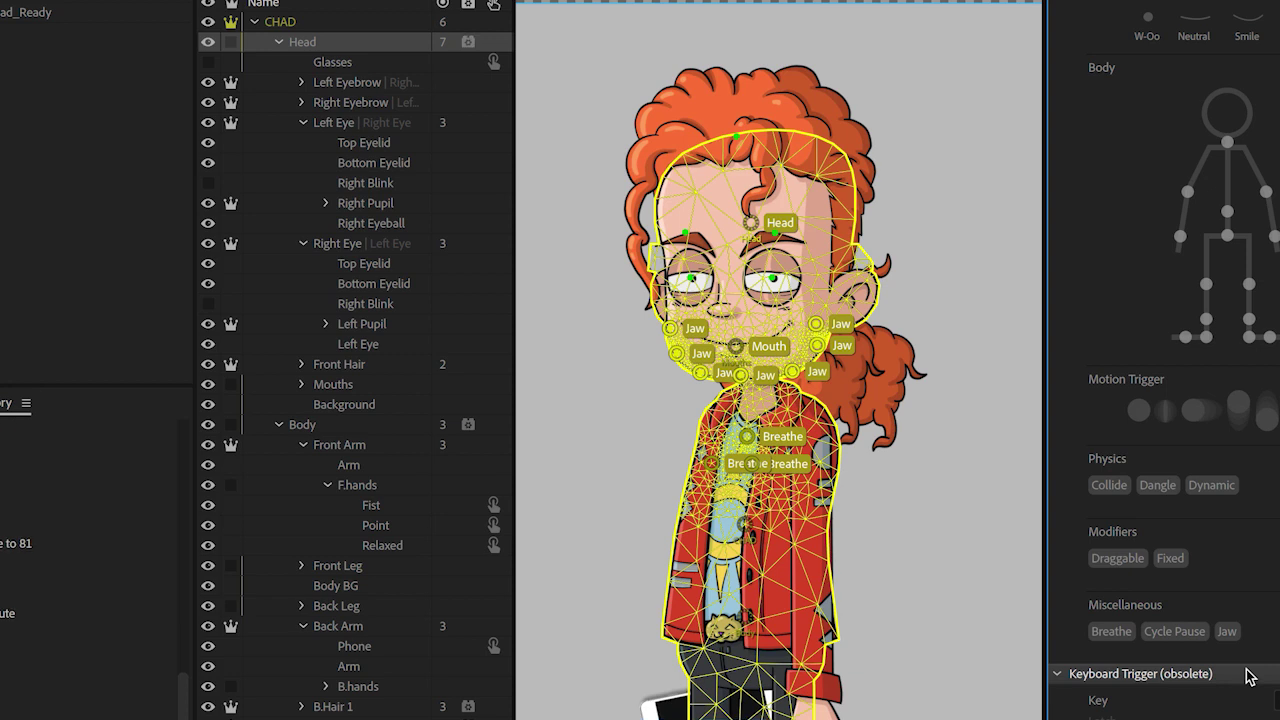
Scroll down the Properties panel, then switch to the Record workspace with Ctrl+3.
scroll(1262, 688, down, 2)
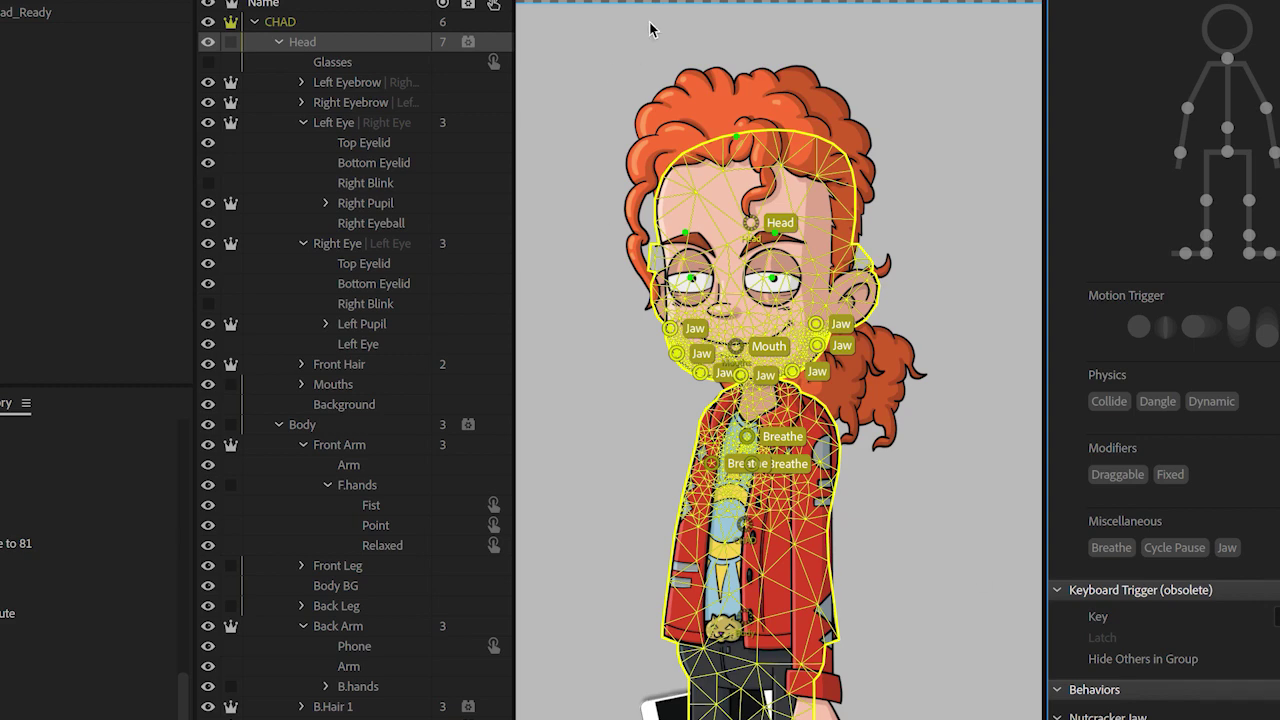
key(ctrl+3)
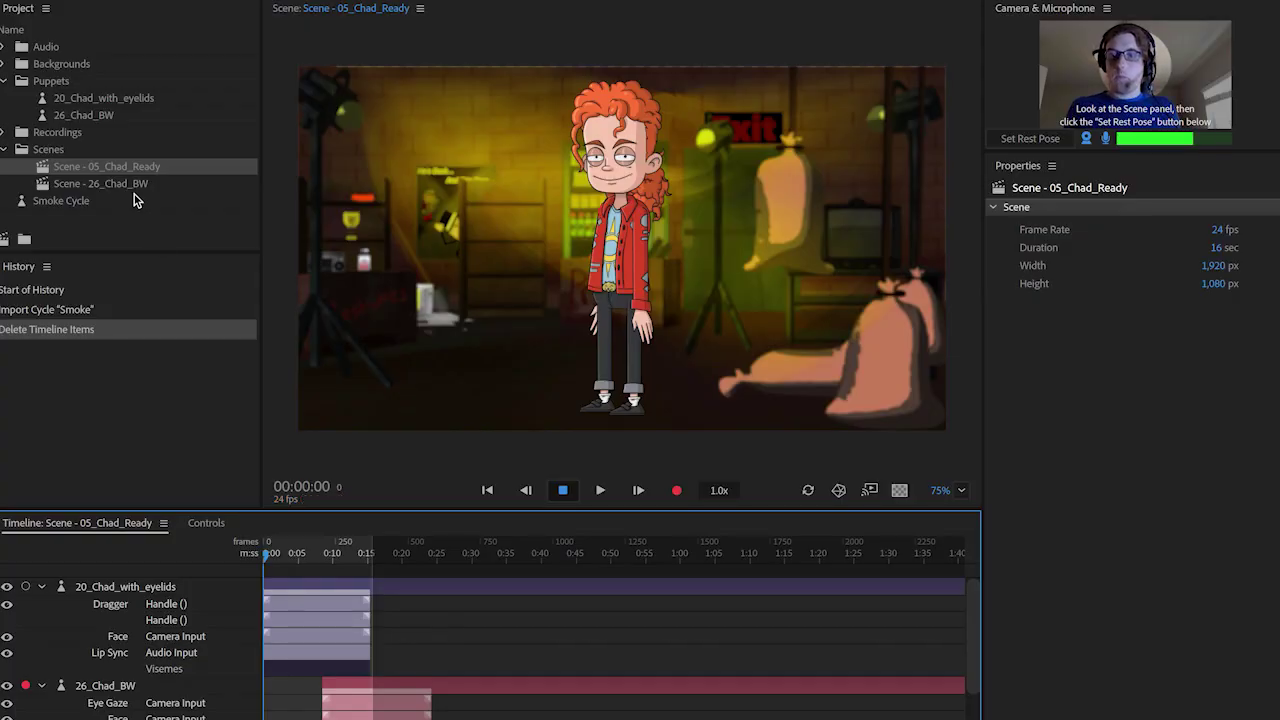
Collapse both Chad puppet tracks and place Smoke Cycle in the timeline above bg.
click(92, 201)
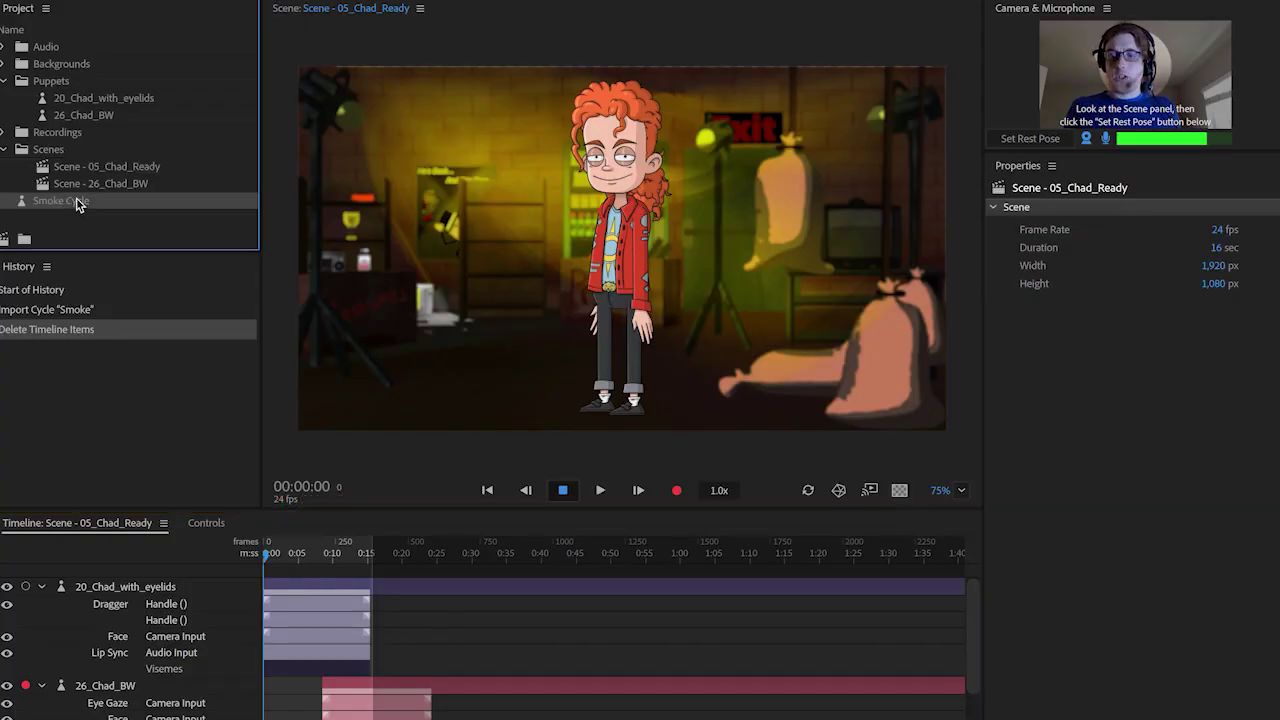
click(41, 587)
click(41, 605)
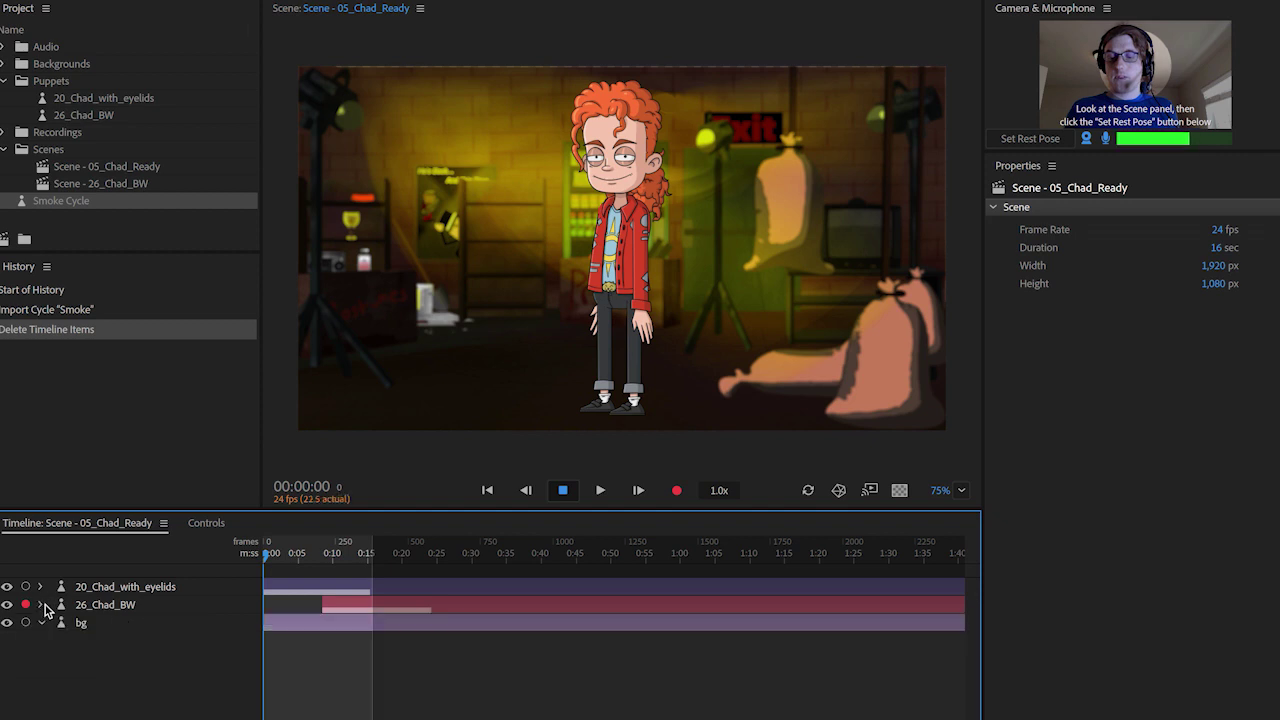
drag(86, 203, 90, 625)
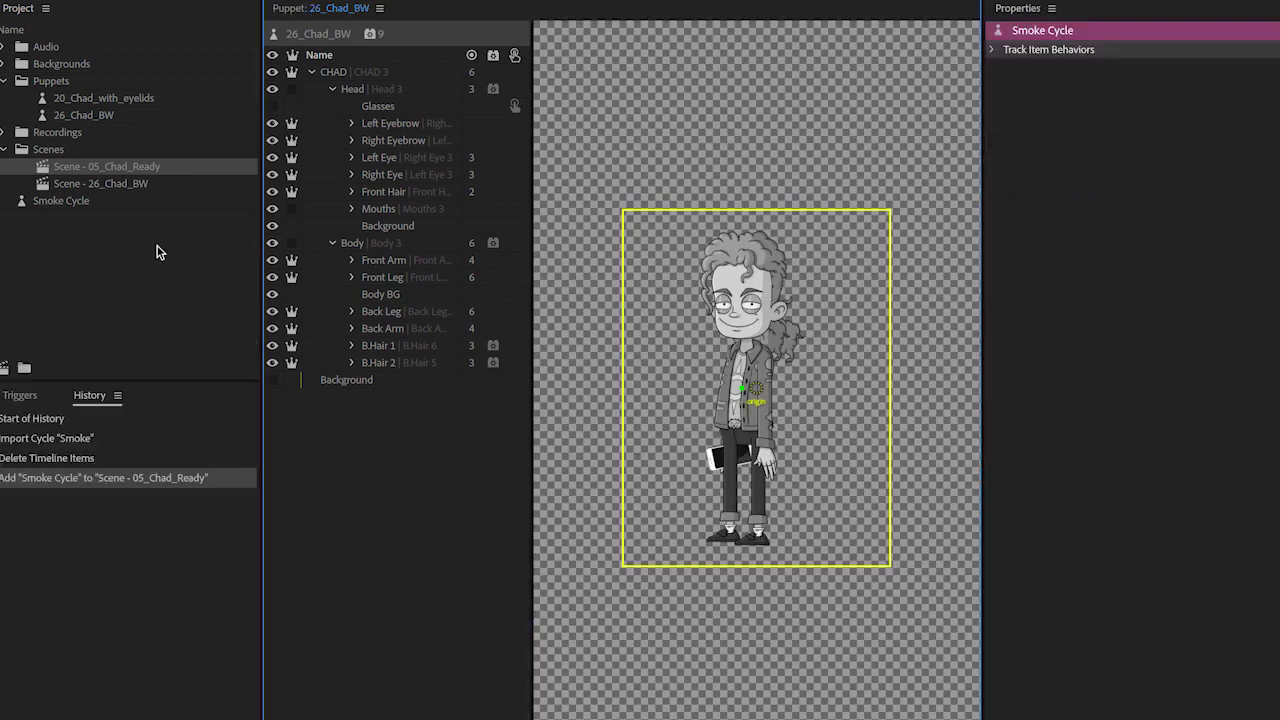
Open Smoke Cycle to view its numbered Smoke000.png frames and Cycle Layers behavior.
click(58, 204)
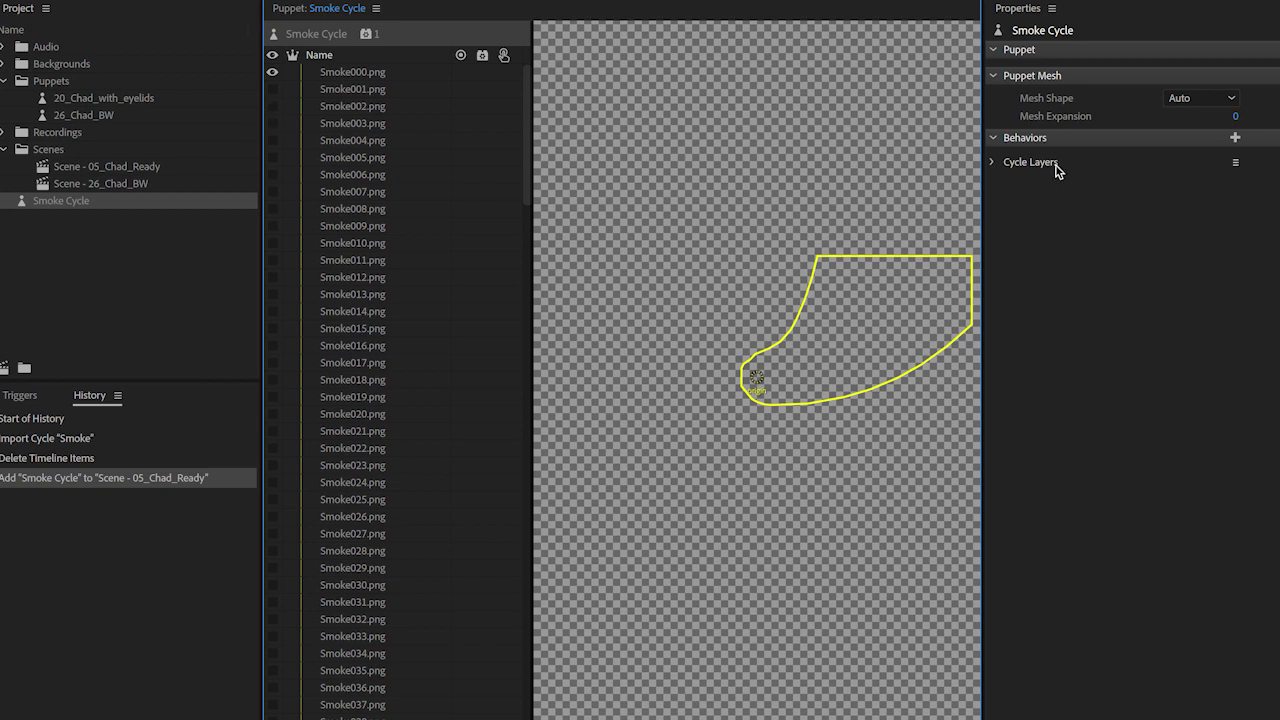
click(990, 165)
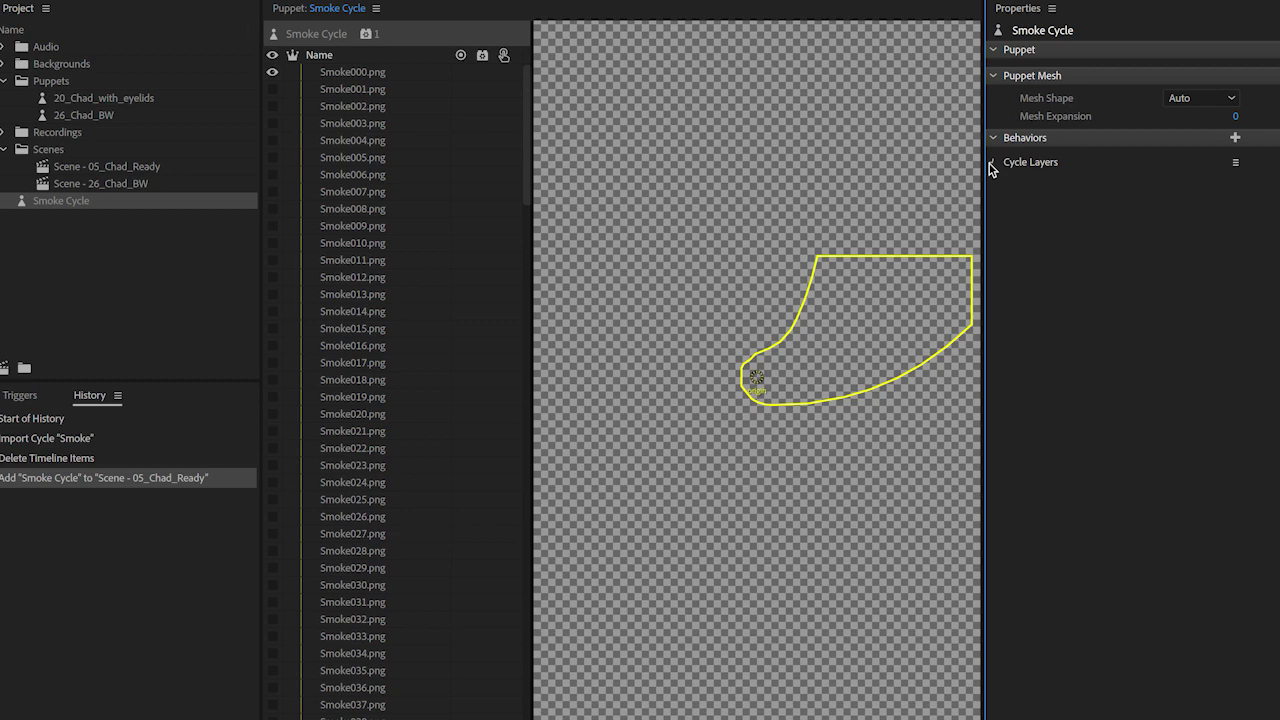
Expand Cycle Layers: Start Immediately, Top to bottom, advance every 1 frame, cycle Once.
click(992, 163)
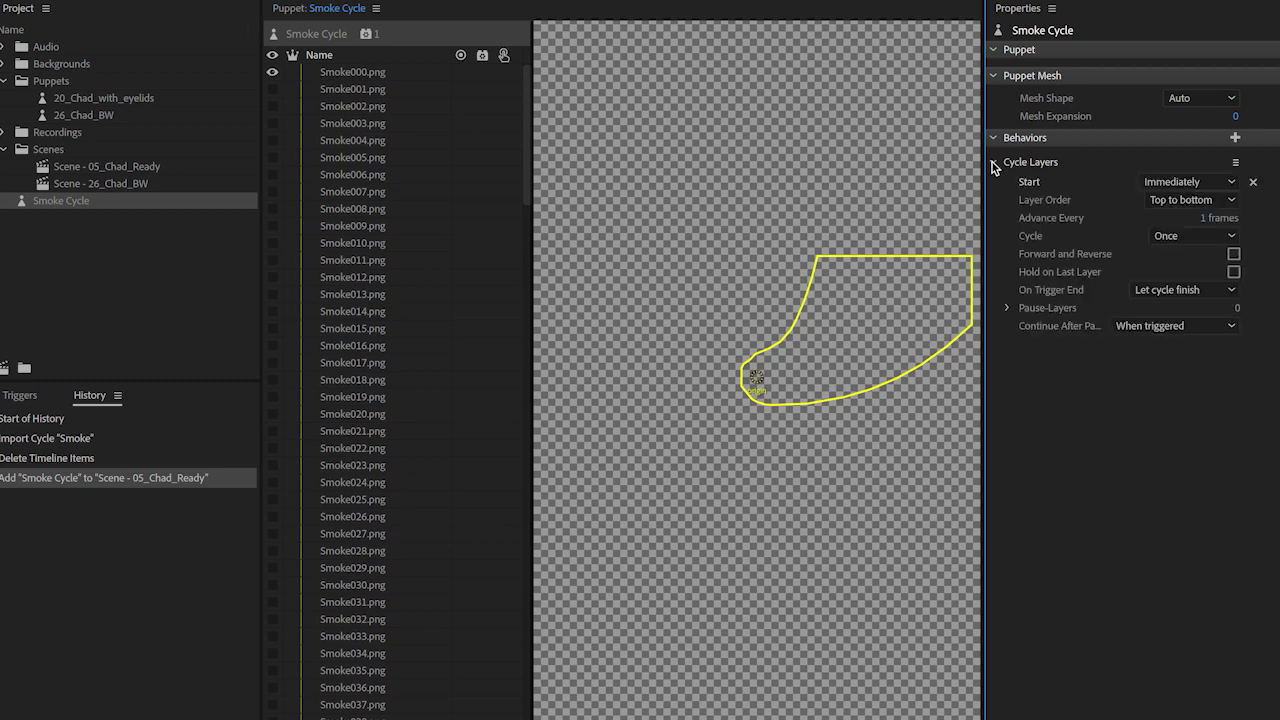